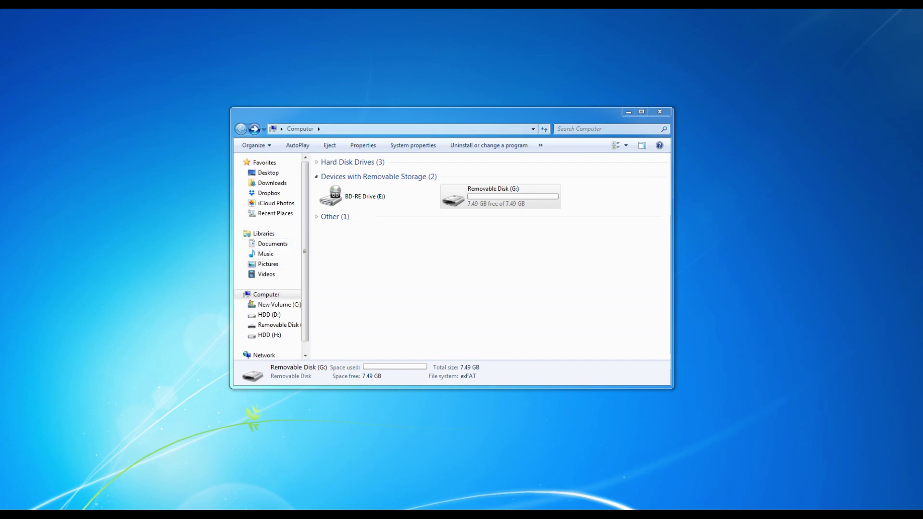
Step: Open Format for drive G:, keep exFAT as the file system and enter volume label PS4
click(500, 196)
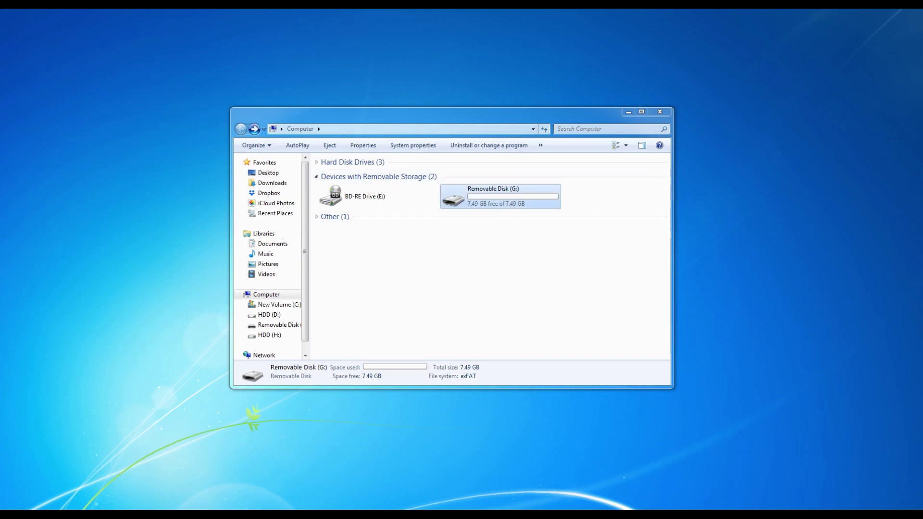
right_click(457, 198)
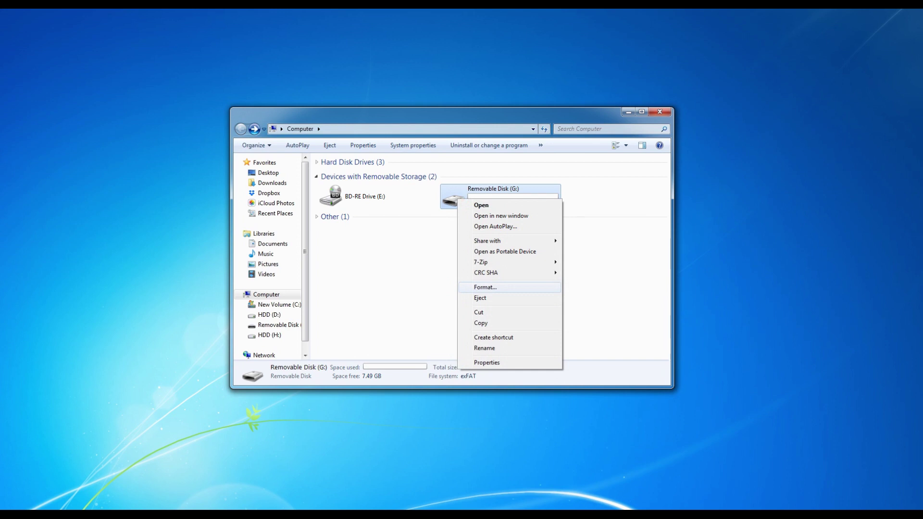
click(485, 287)
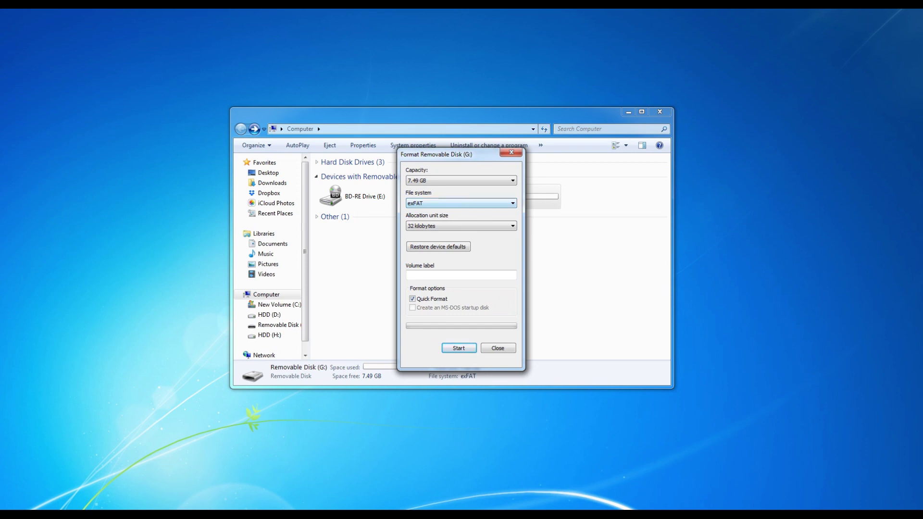
key(alt+Down)
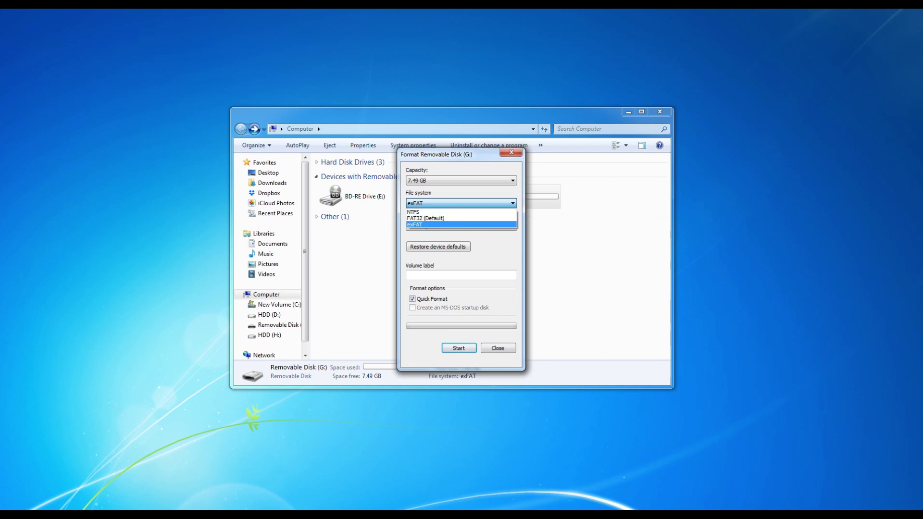
key(Return)
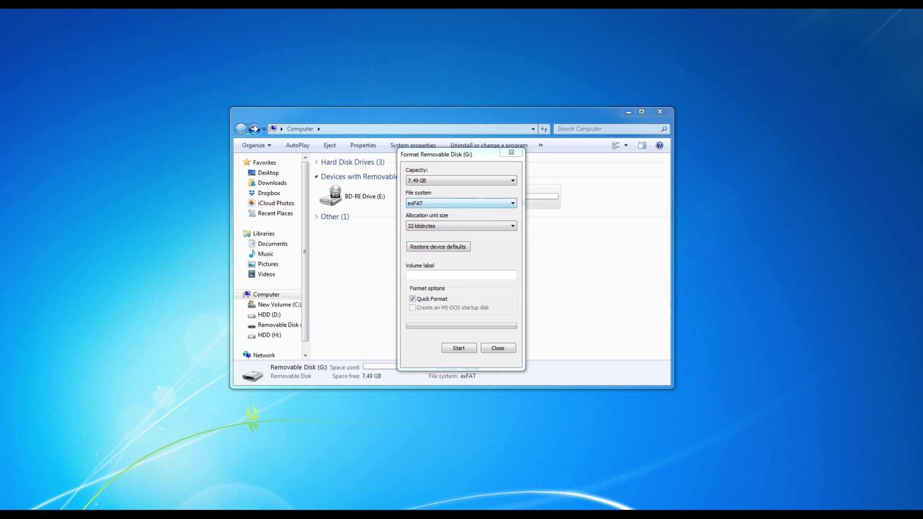
key(alt+Down)
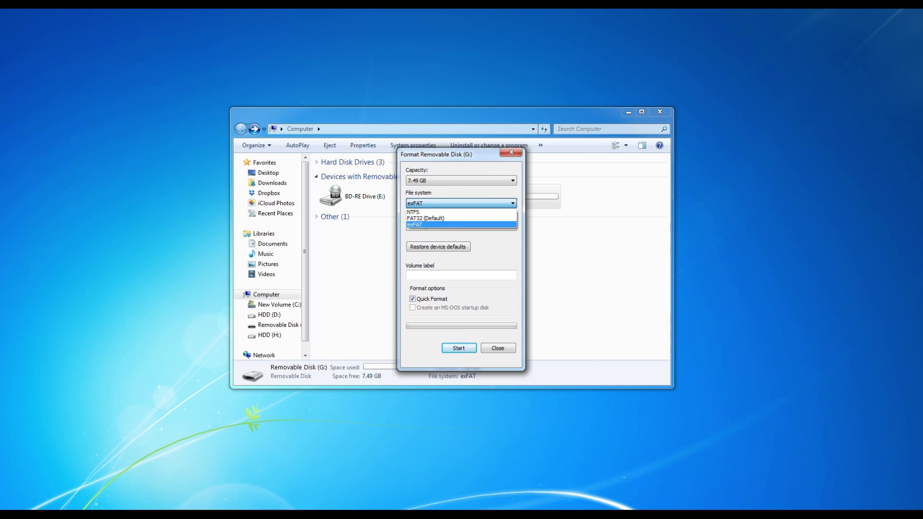
key(Return)
key(Tab)
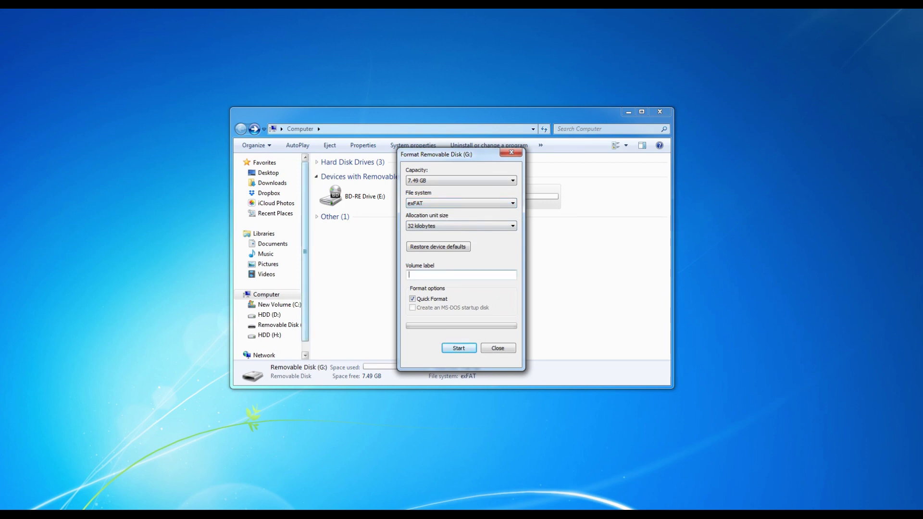
text(PS4)
Step: Run the quick format, confirm erasing the drive, and close the dialog when complete
key(Return)
key(Return)
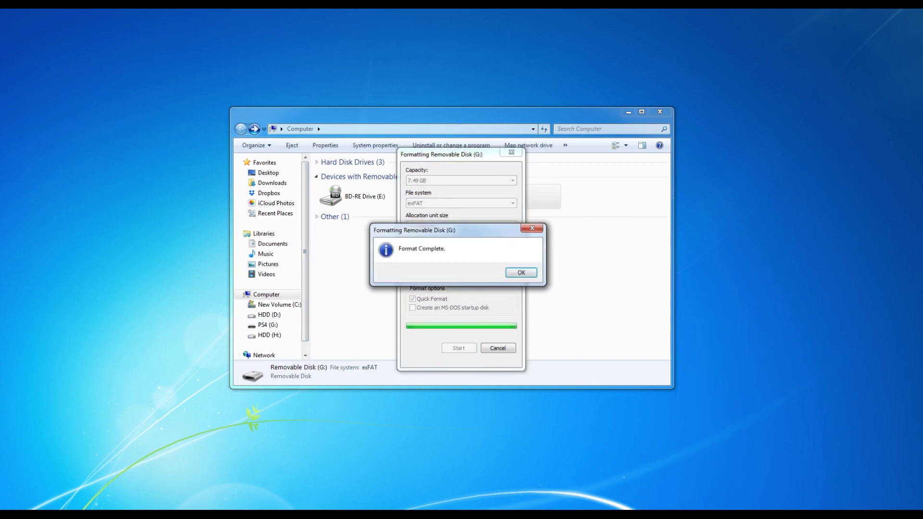
key(Return)
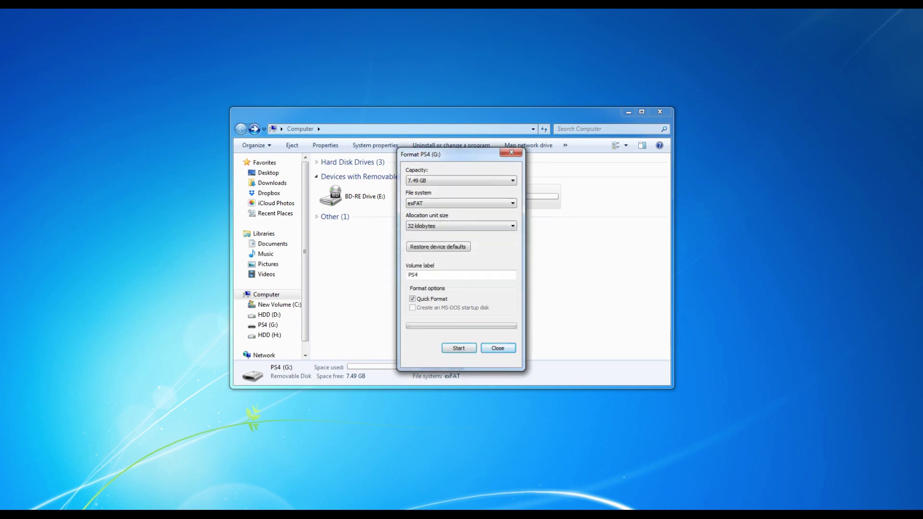
key(Tab)
key(Return)
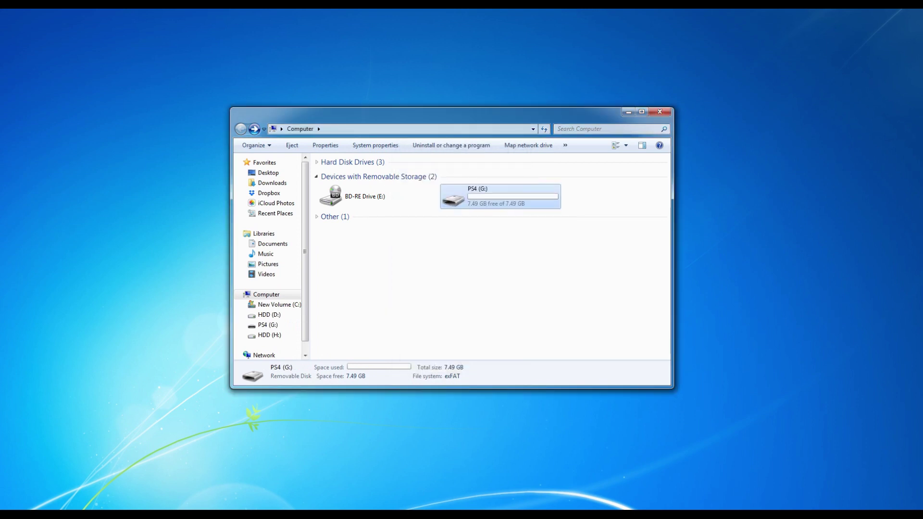
key(Return)
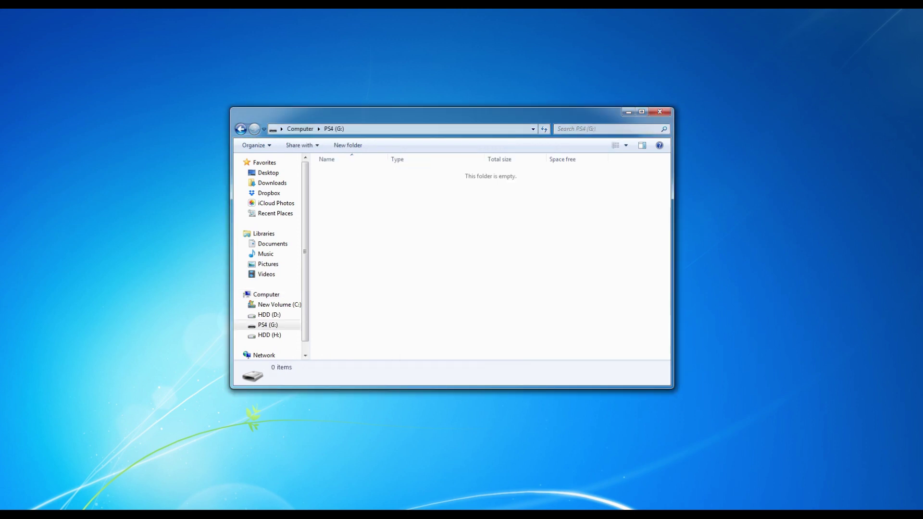
Step: Create a new folder named PS4 on the drive
right_click(363, 227)
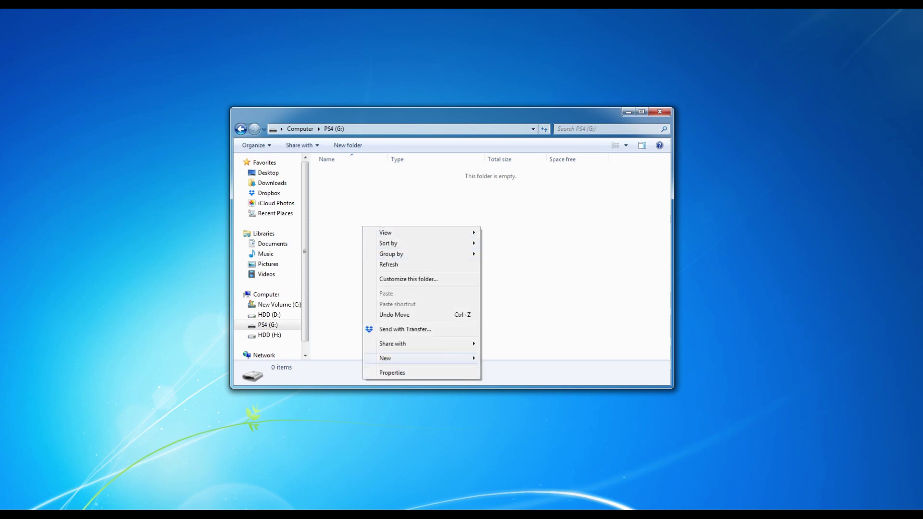
mouse_move(418, 358)
click(500, 357)
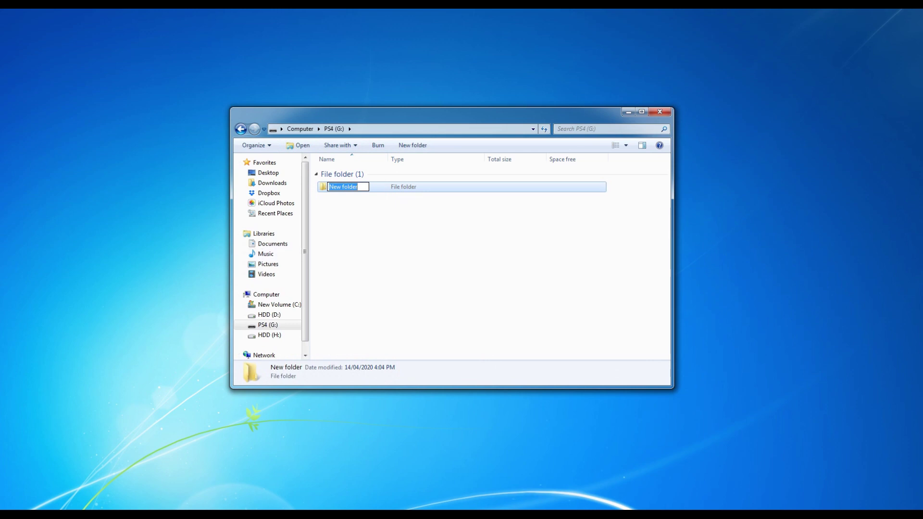
text(PS$)
key(BackSpace)
text(4)
key(Return)
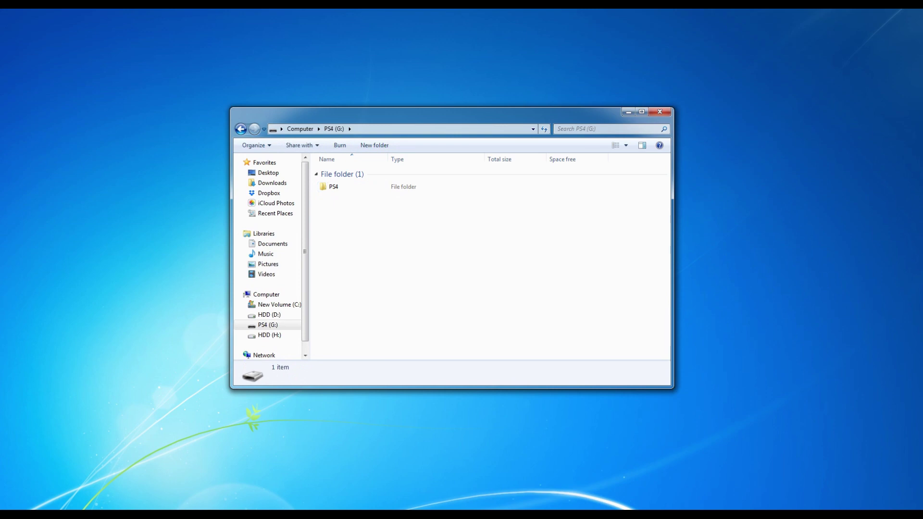
Step: Create a second new folder named UPDATE on the drive
right_click(348, 258)
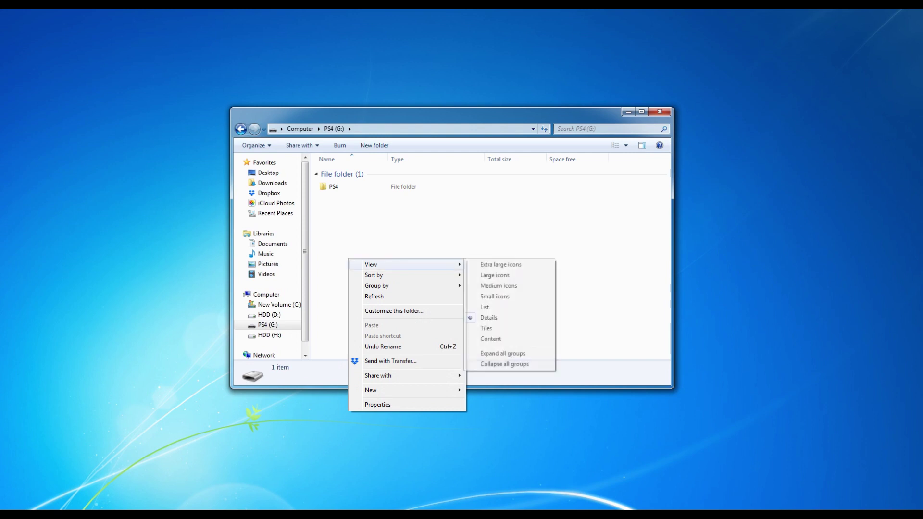
mouse_move(408, 390)
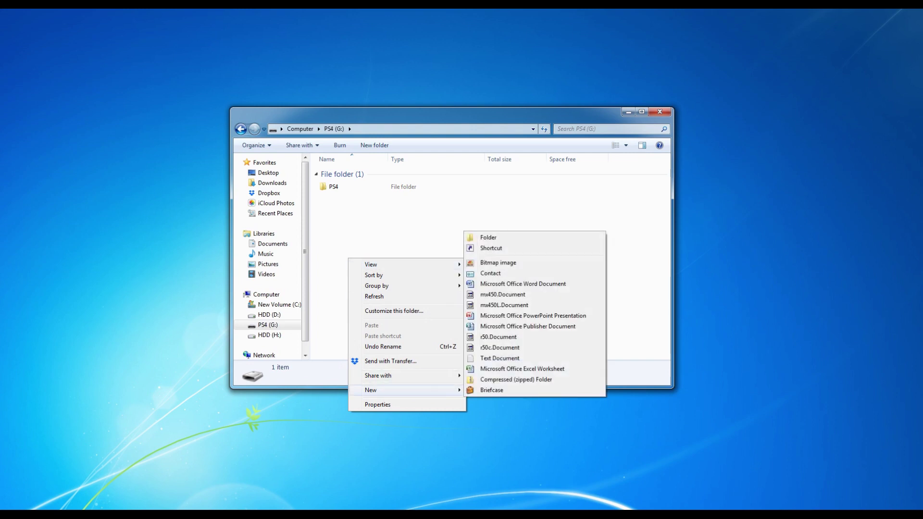
key(Return)
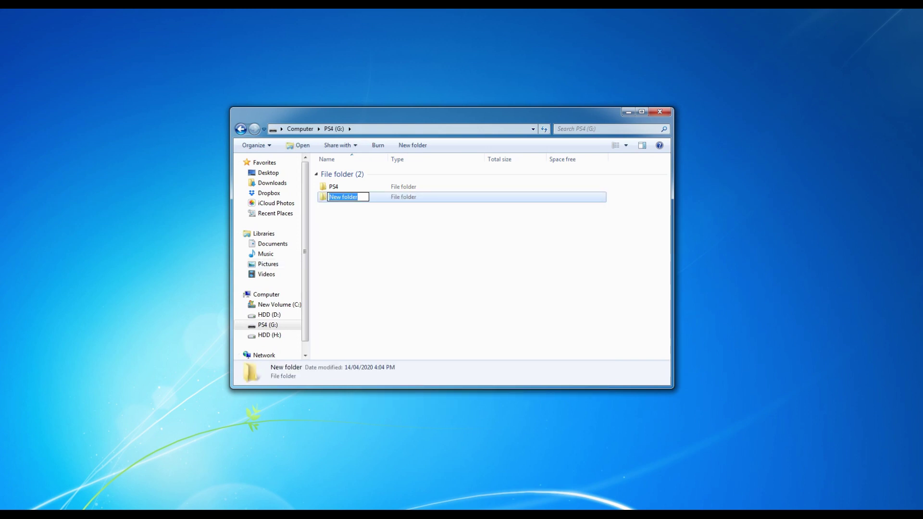
text(U)
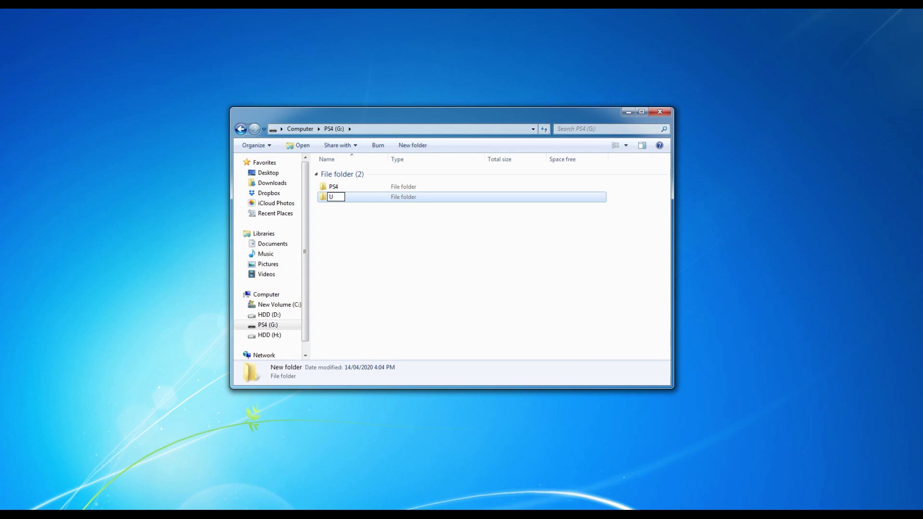
text(PDATE)
key(Return)
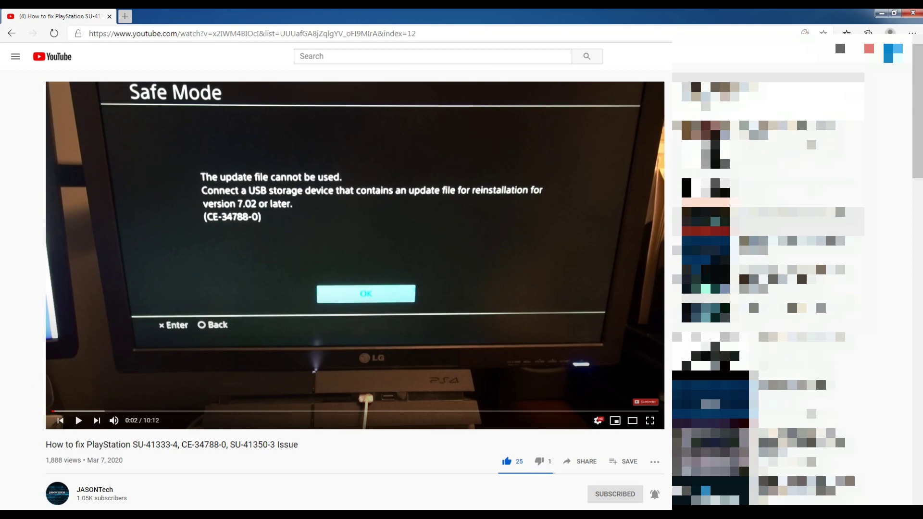
Step: Scroll through the video's description to find the first download link
scroll(355, 289, down, 5)
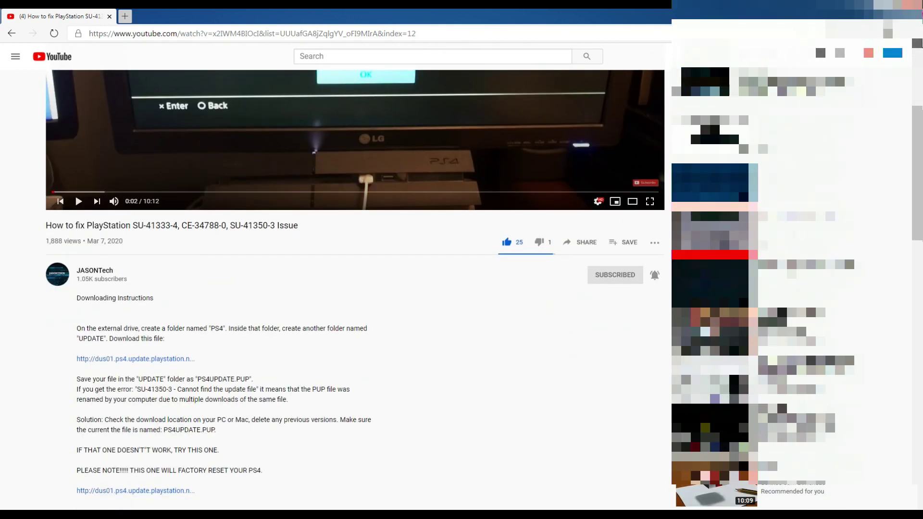
scroll(355, 288, down, 2)
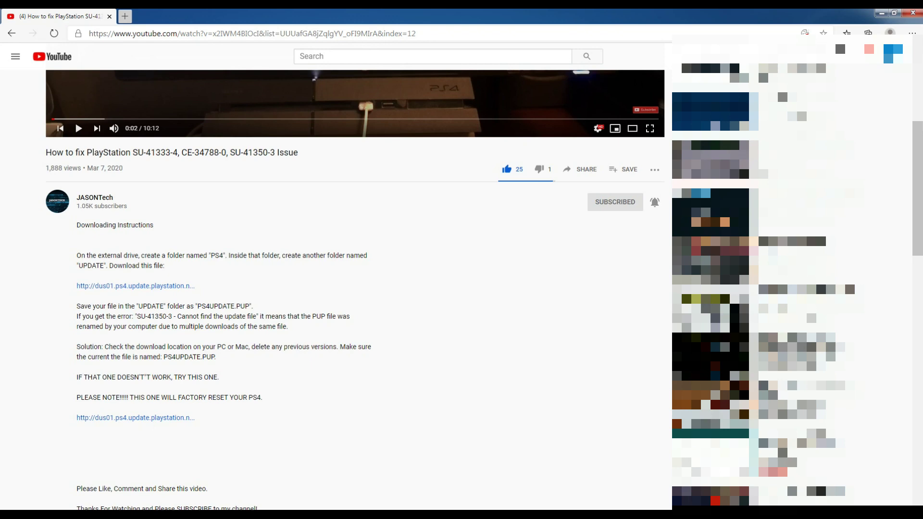
scroll(355, 240, up, 6)
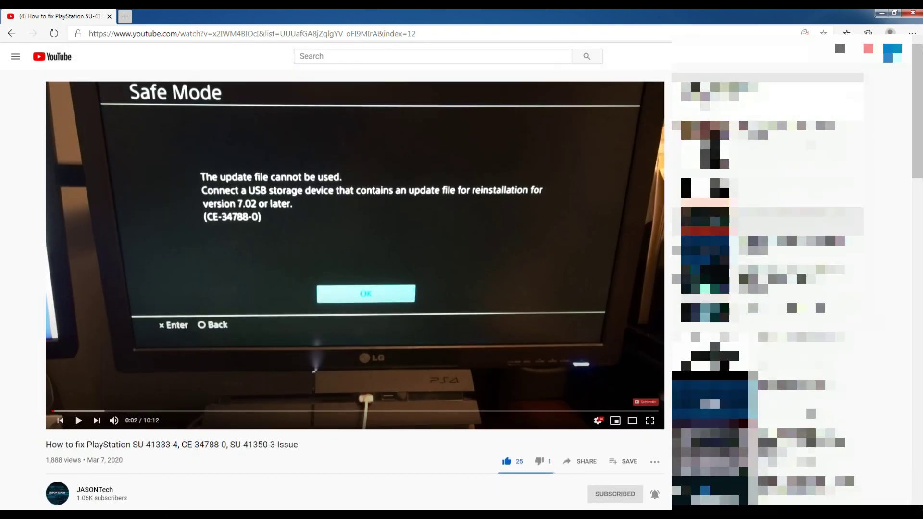
scroll(355, 241, down, 5)
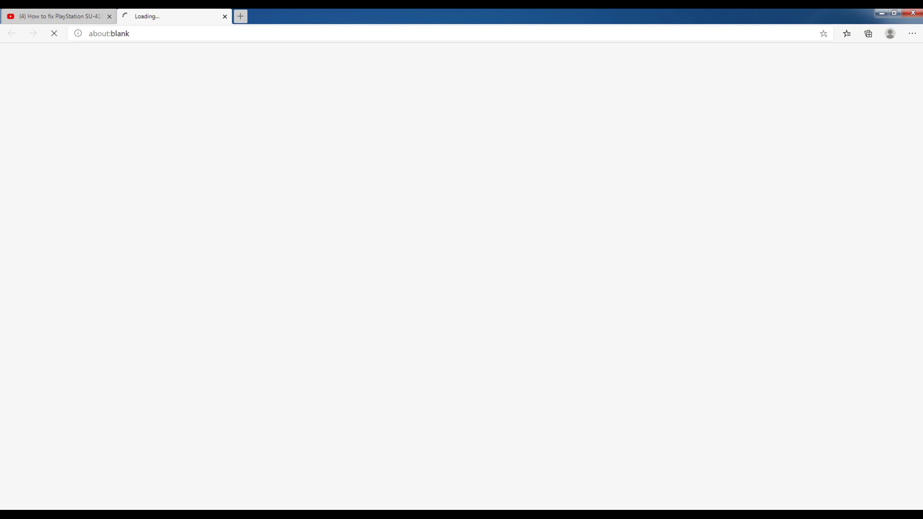
Step: Return to the YouTube tab, restore the browser and move its window to the upper right
key(ctrl+Tab)
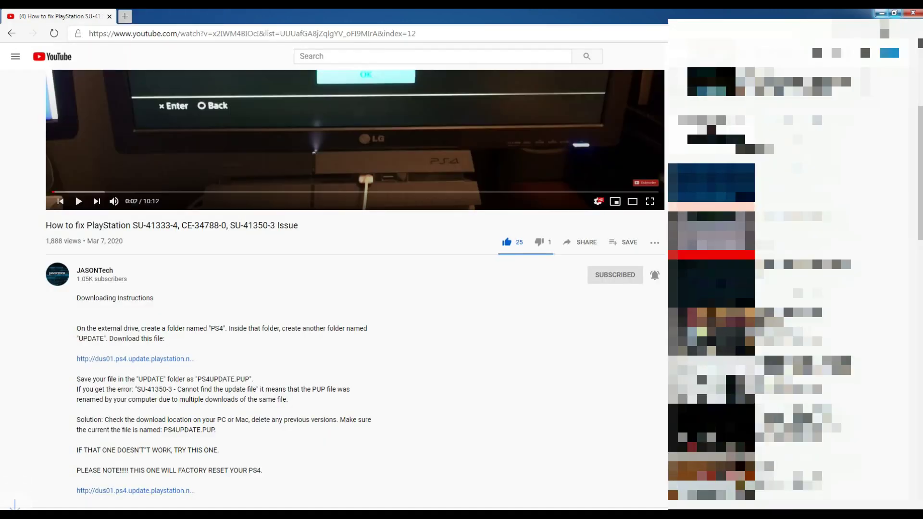
click(894, 13)
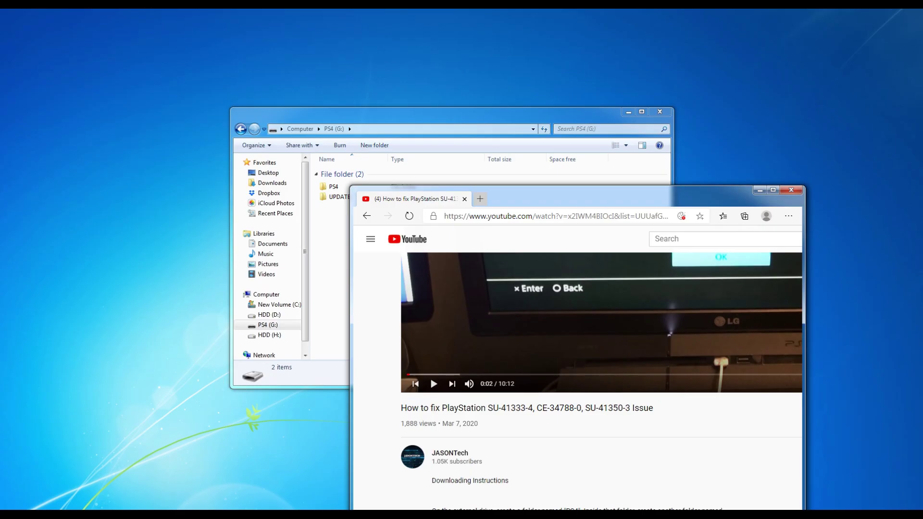
drag(625, 192, 695, 15)
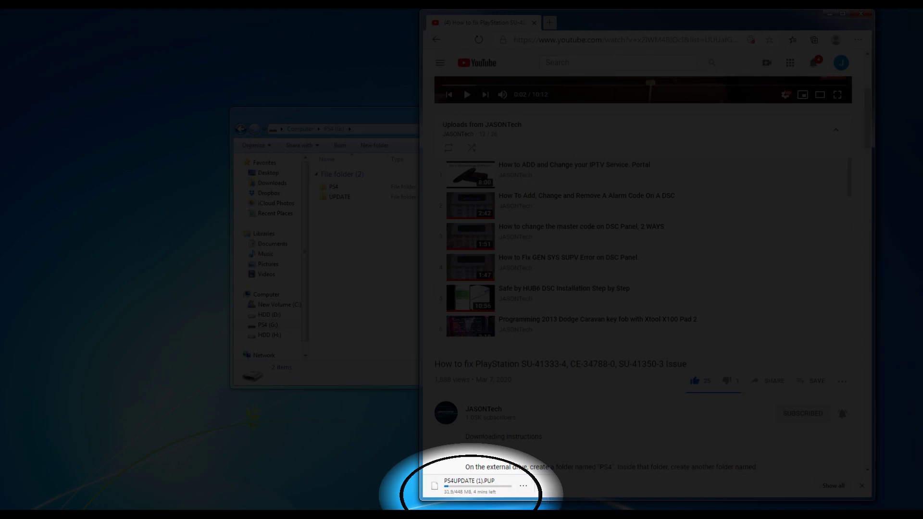
Step: Move the PS4 (G:) Explorer window up and left, in front of the browser
drag(337, 116, 129, 74)
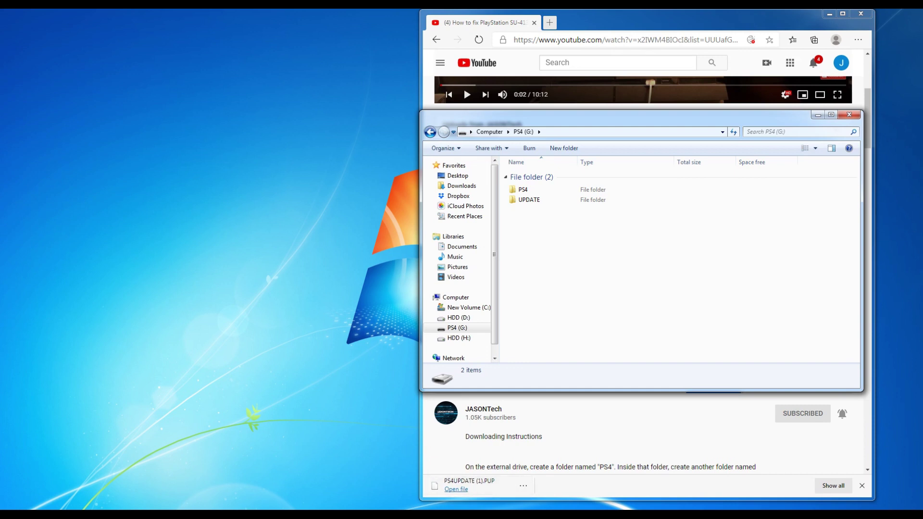
Step: Drop the downloaded PS4UPDATE (1).PUP on the desktop, minimize the browser, and copy it onto PS4 (G:)
key(alt+Tab)
drag(462, 486, 283, 187)
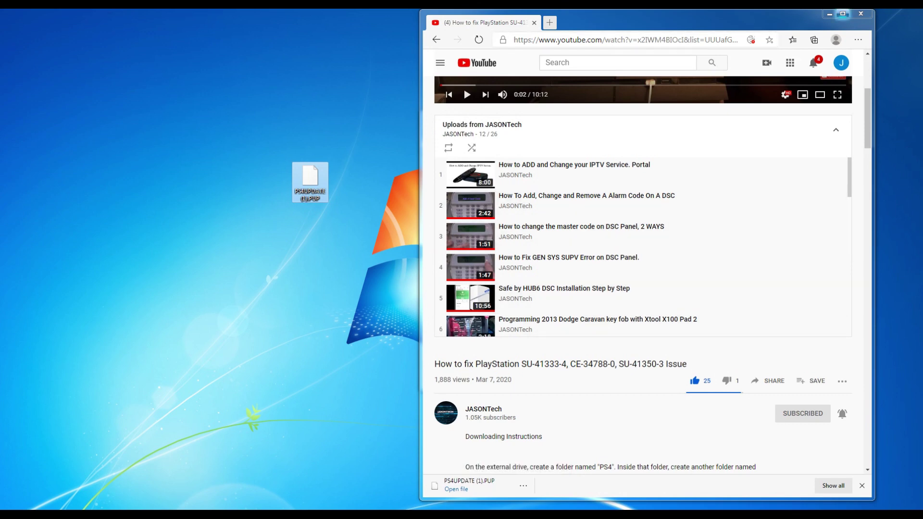
click(829, 13)
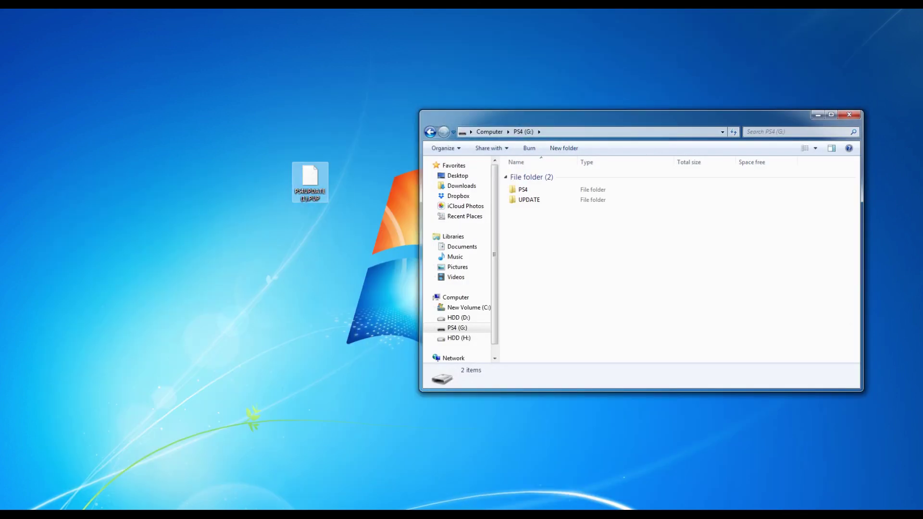
drag(310, 180, 546, 254)
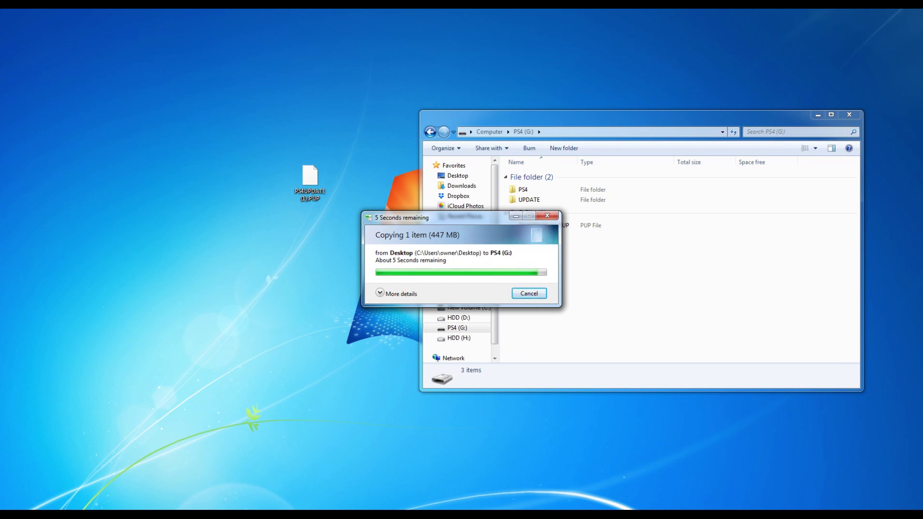
Step: Select the copied 447 MB PS4UPDATE (1).PUP file on PS4 (G:)
click(591, 226)
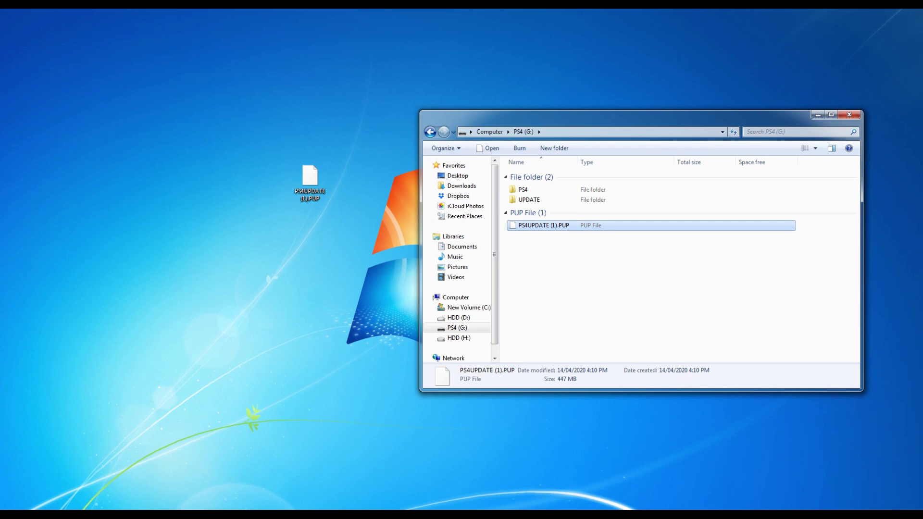
Step: Move PS4UPDATE (1).PUP into the UPDATE folder, then move UPDATE into the PS4 folder
drag(541, 229, 529, 201)
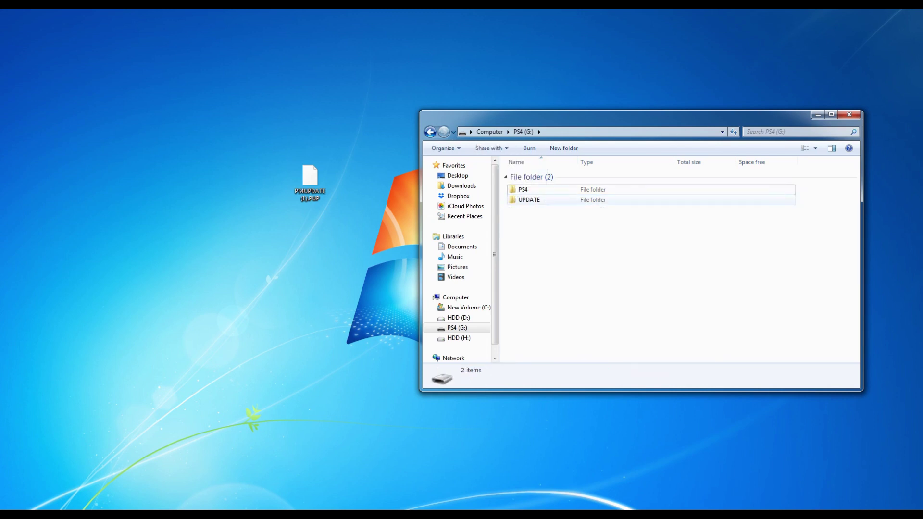
click(529, 199)
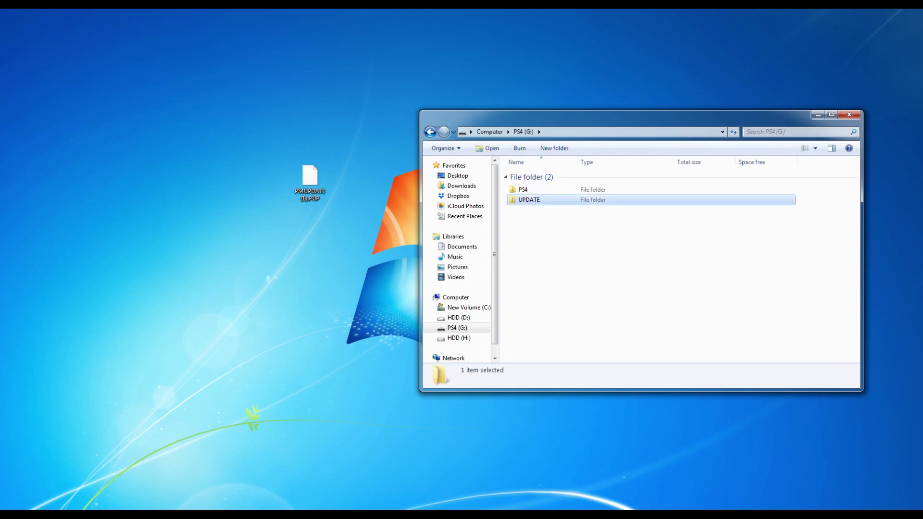
drag(529, 199, 530, 189)
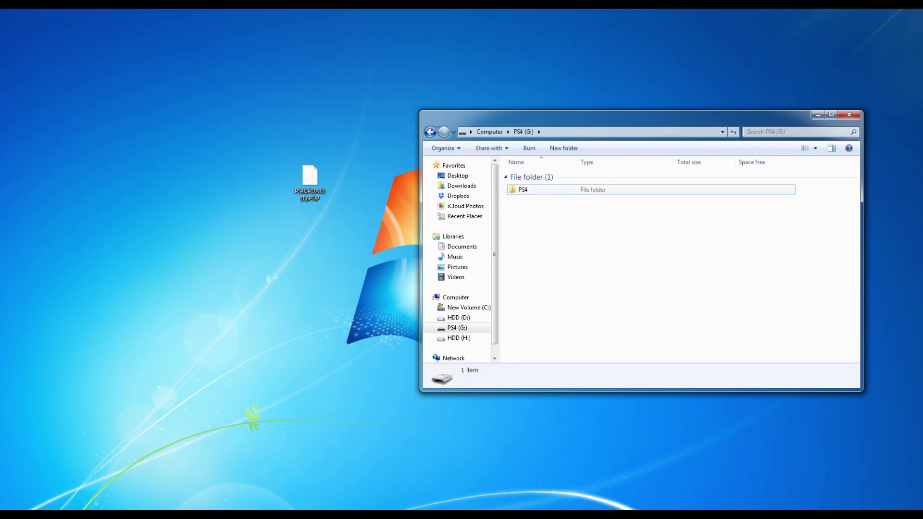
Step: Open PS4 > UPDATE and start renaming PS4UPDATE (1).PUP
key(Return)
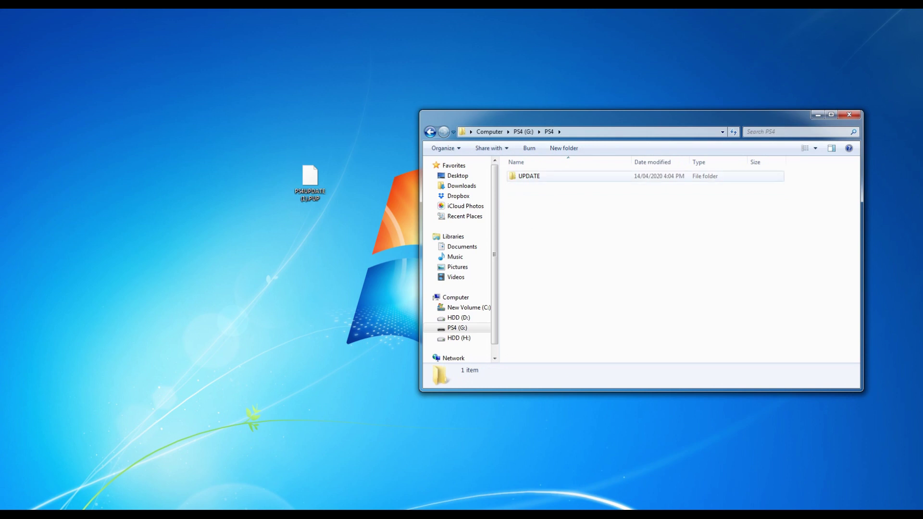
click(529, 175)
key(Return)
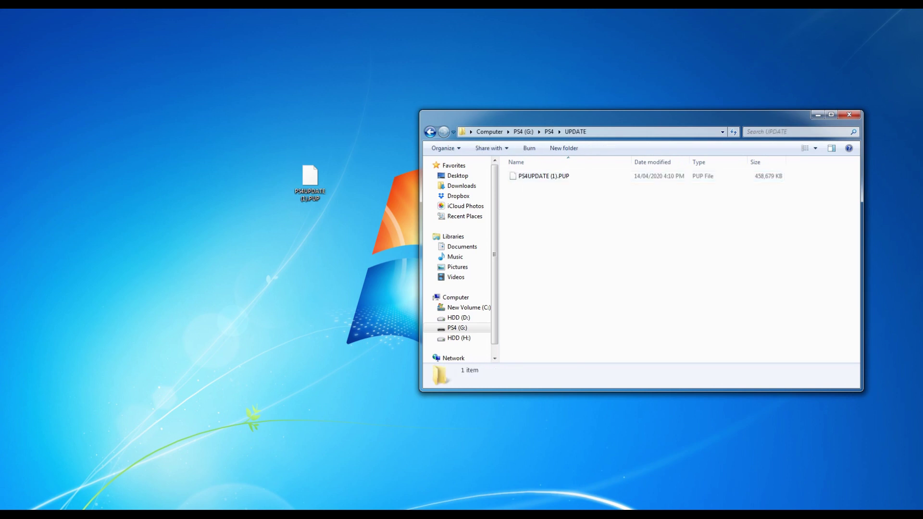
click(543, 176)
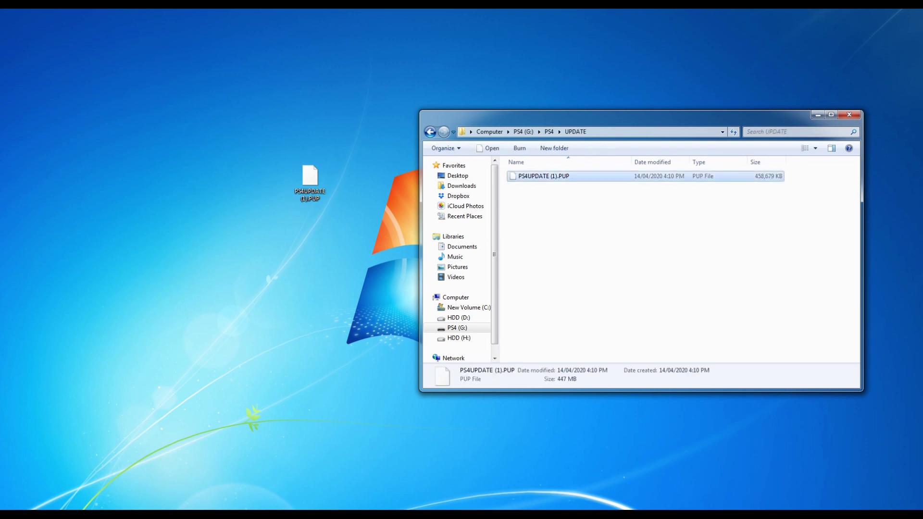
key(F2)
Step: Delete ' (1)' so the file is named PS4UPDATE.PUP, then go back to the PS4 folder
key(Right)
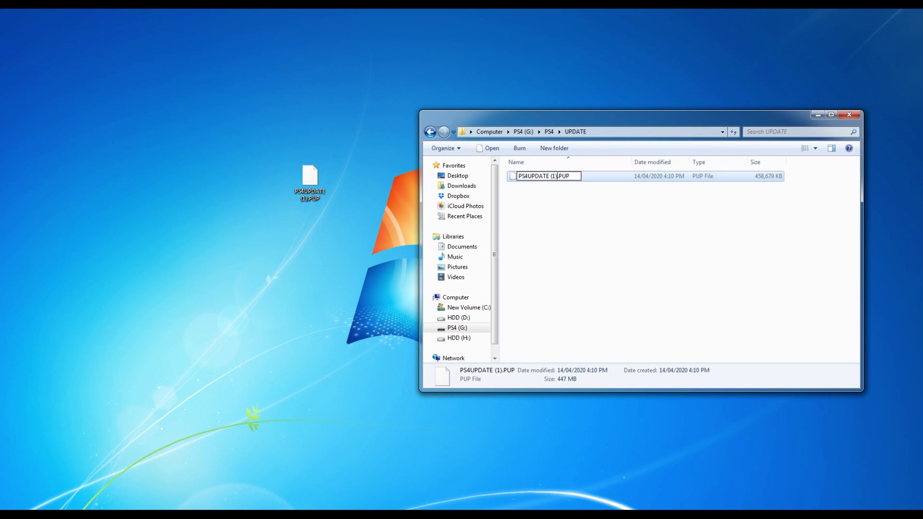
key(BackSpace)
key(BackSpace)
key(BackSpace)
key(BackSpace)
key(Return)
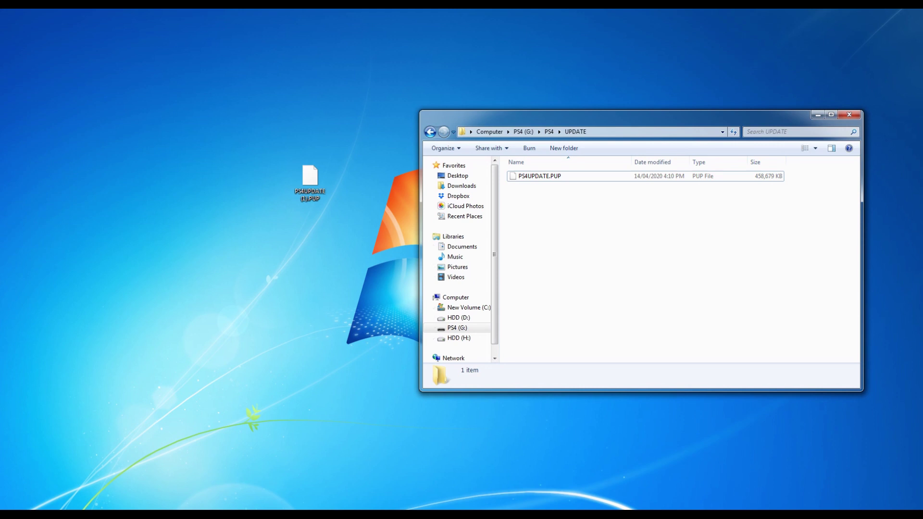
key(BackSpace)
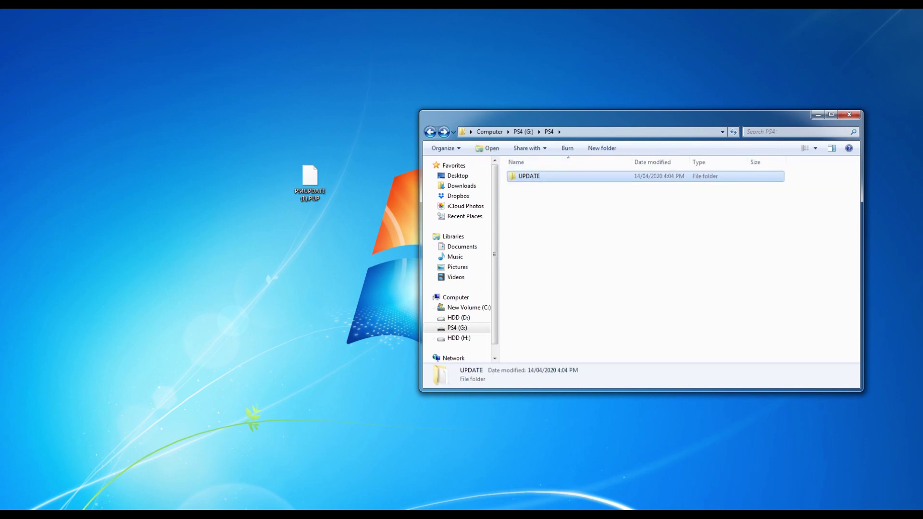
Step: Go up from the PS4 folder to the top level of the PS4 (G:) drive
key(BackSpace)
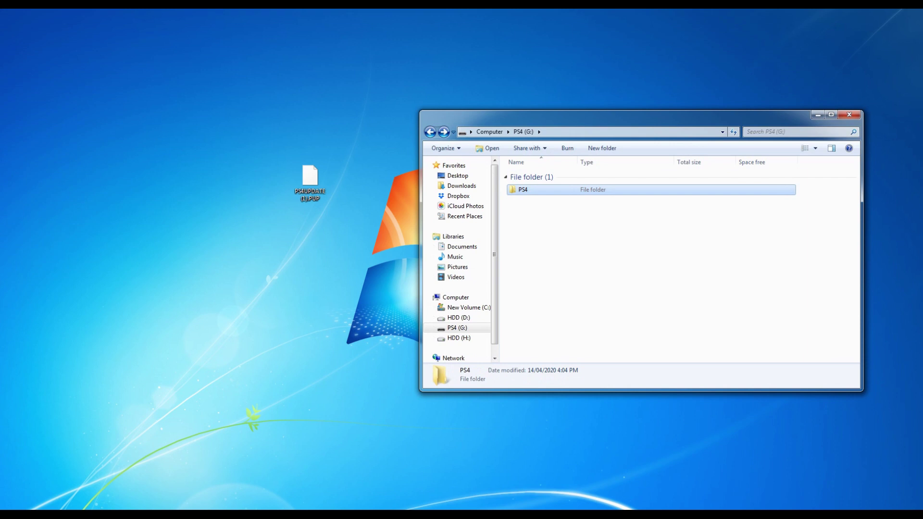